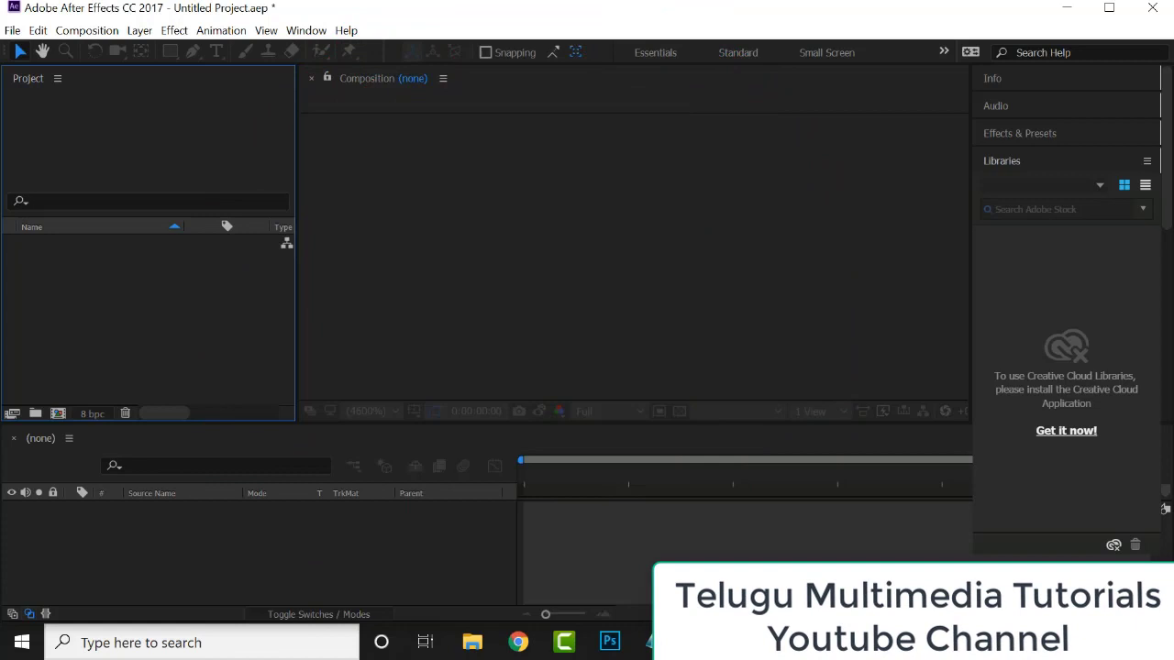
- Import the music-video mp4 from Desktop > part 2 and drag it to the timeline
double_click(190, 338)
left_click(381, 315)
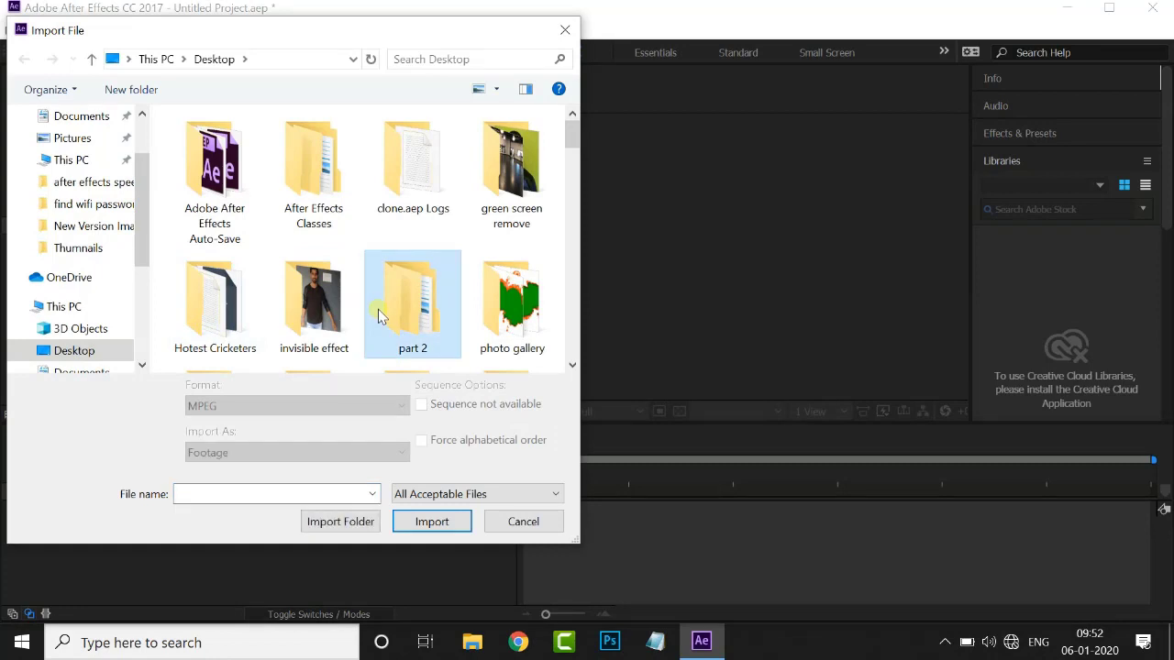
double_click(377, 309)
left_click(432, 521)
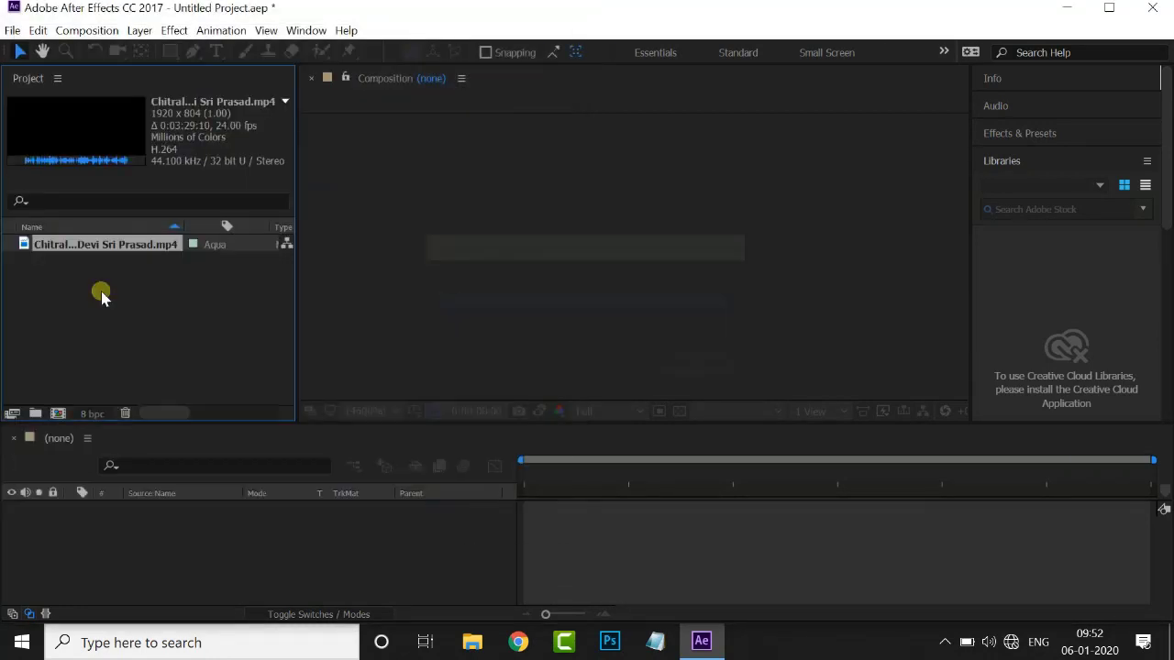
left_click_drag(114, 254, 663, 558)
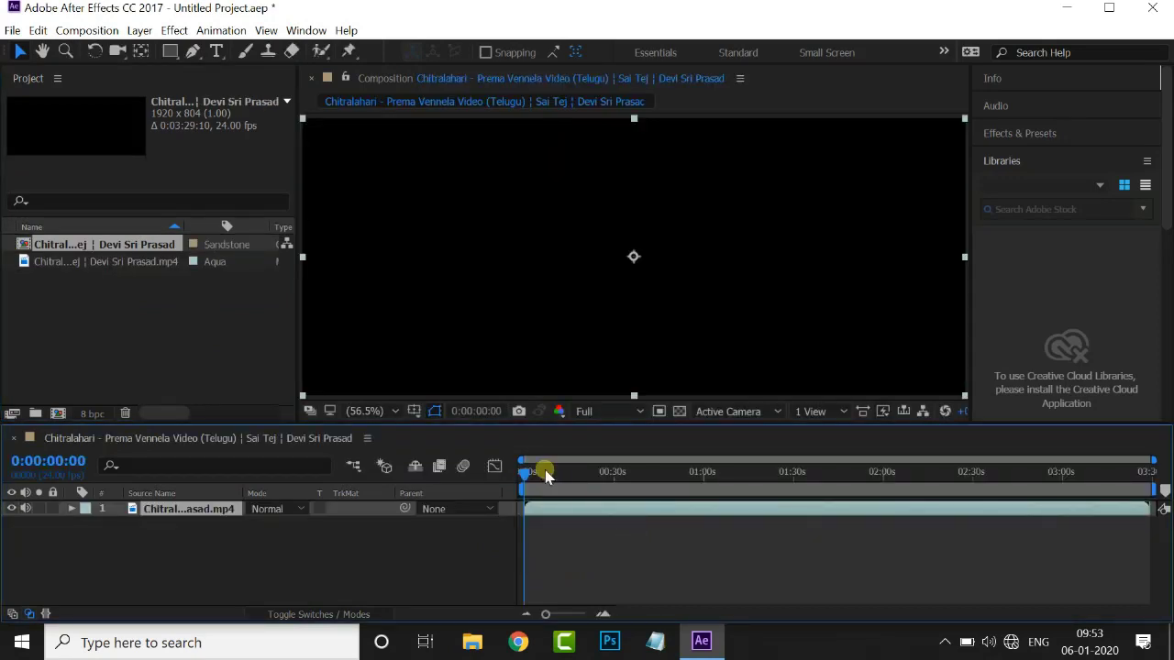
- Create a composition from the mp4 clip, preview it, then duplicate its layer with Ctrl+D
left_click(530, 488)
key("space")
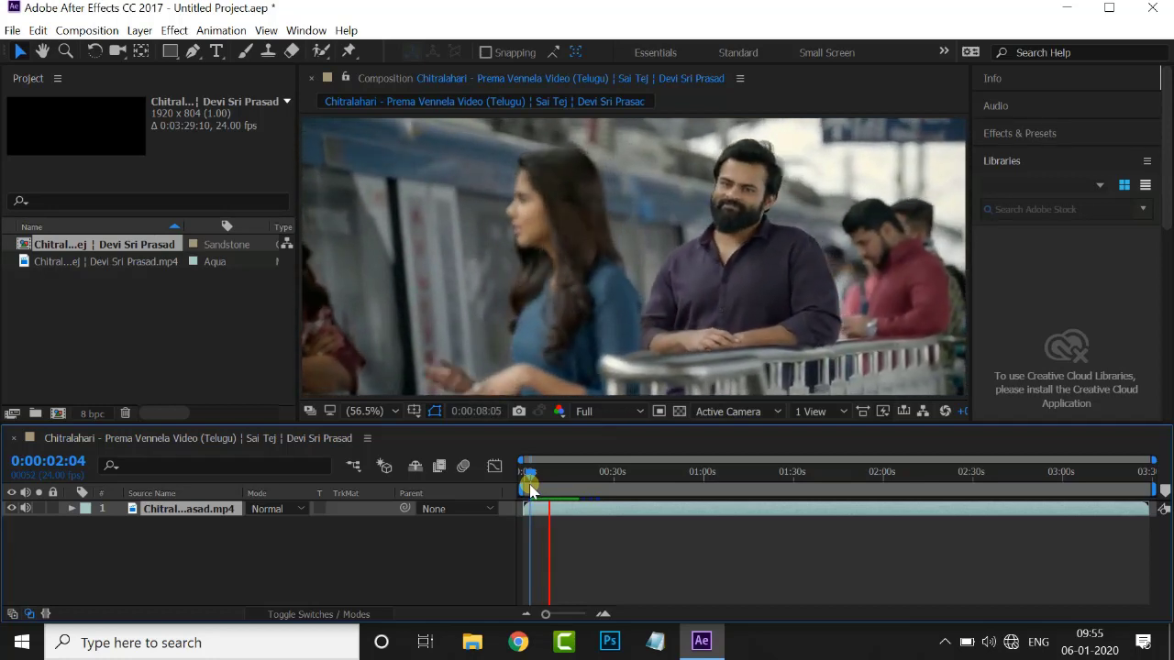
key("space")
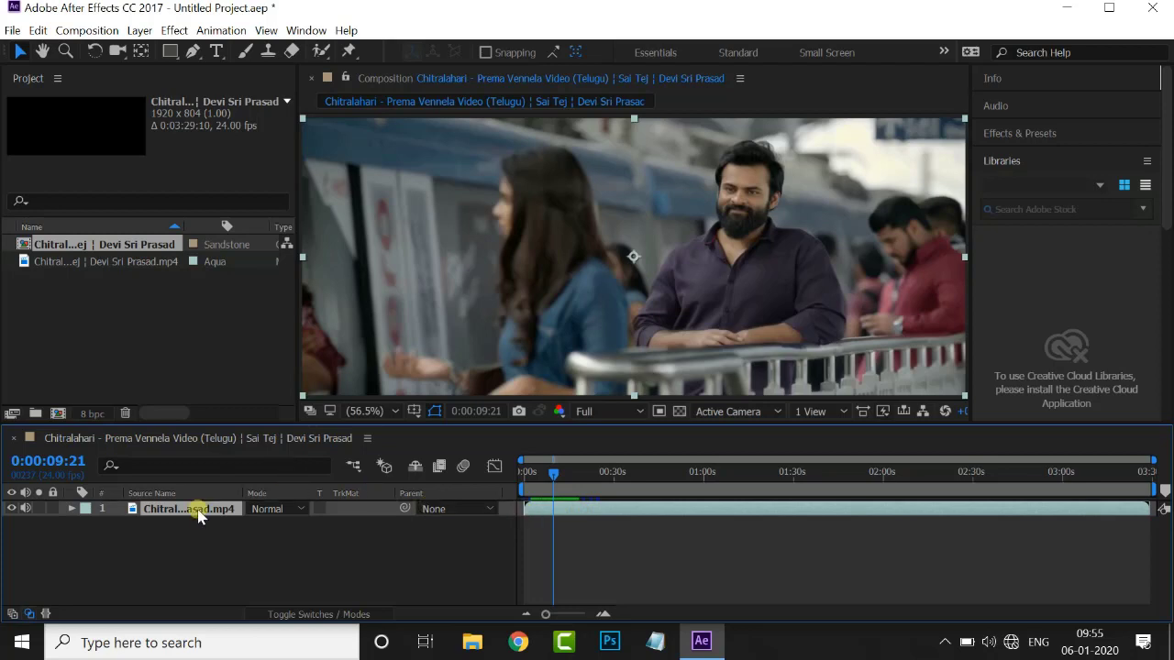
key("ctrl+d")
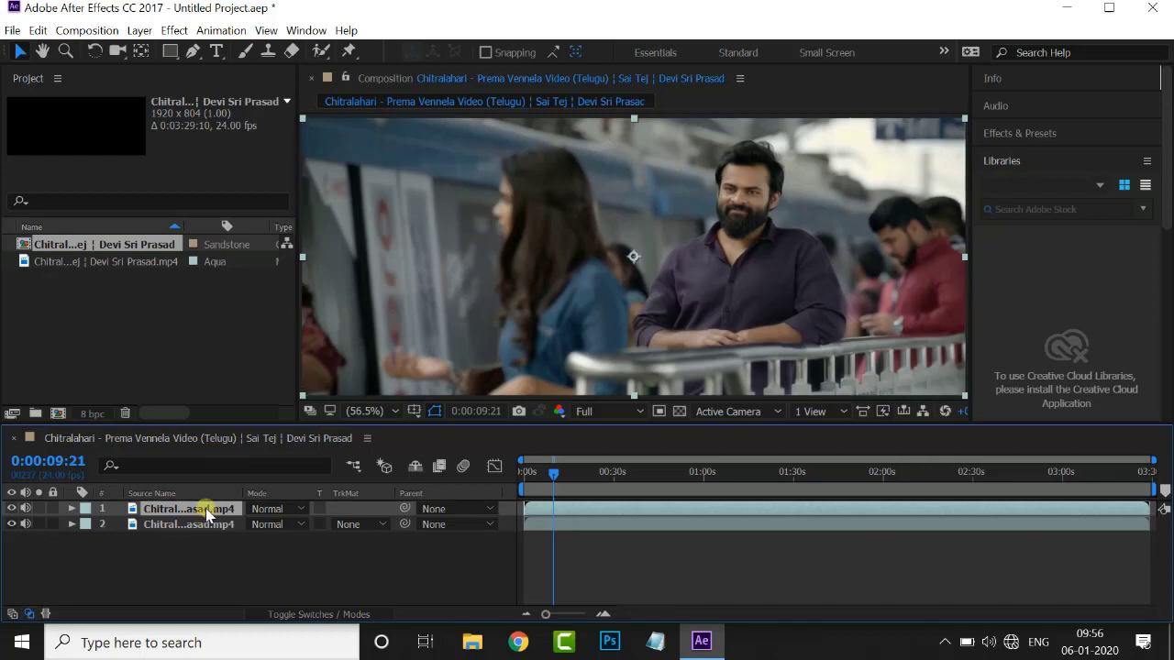
- Rename the top layer to 'Video'
key("Return")
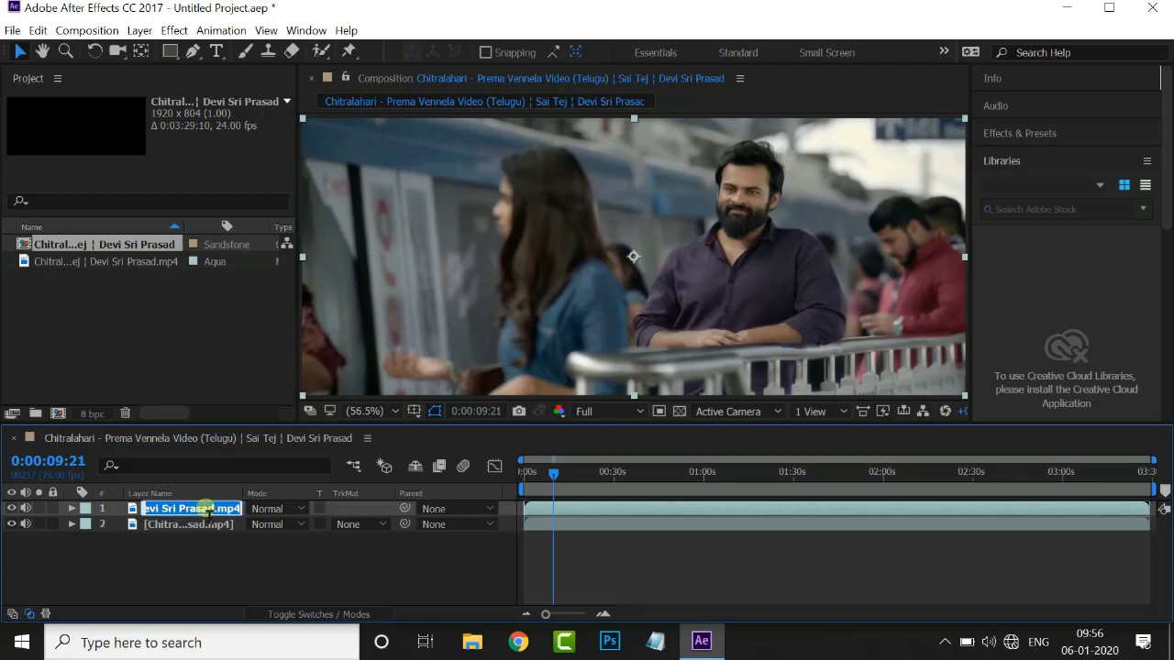
type("V")
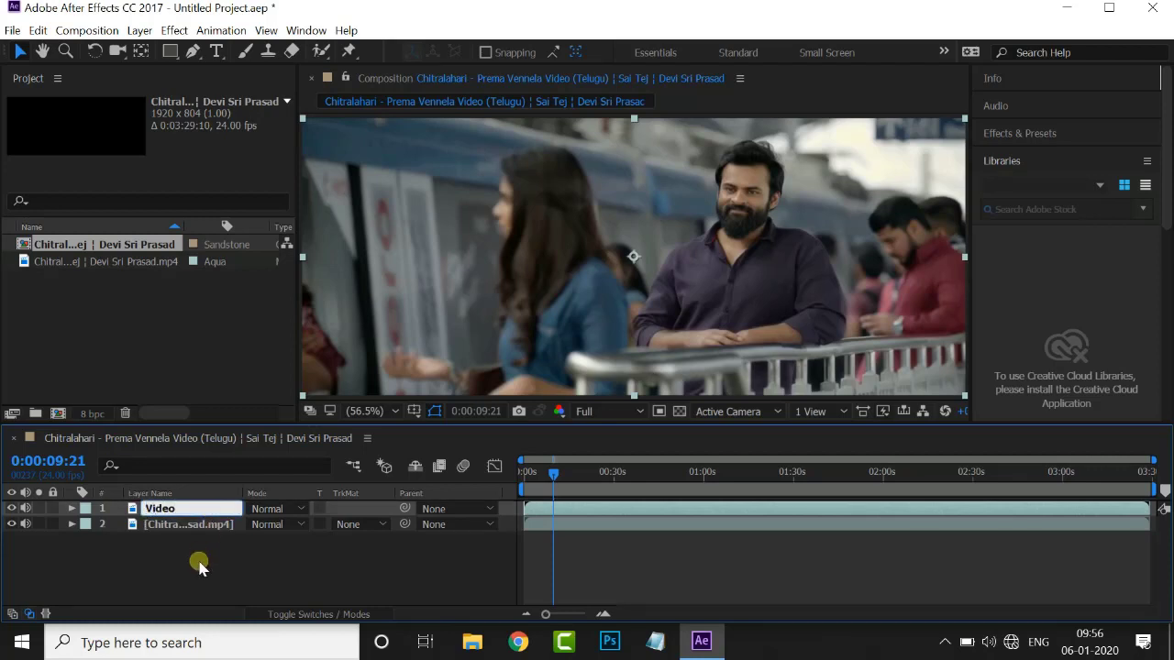
type("ideo")
left_click(209, 525)
- Rename the second layer to 'Audio'
key("Return")
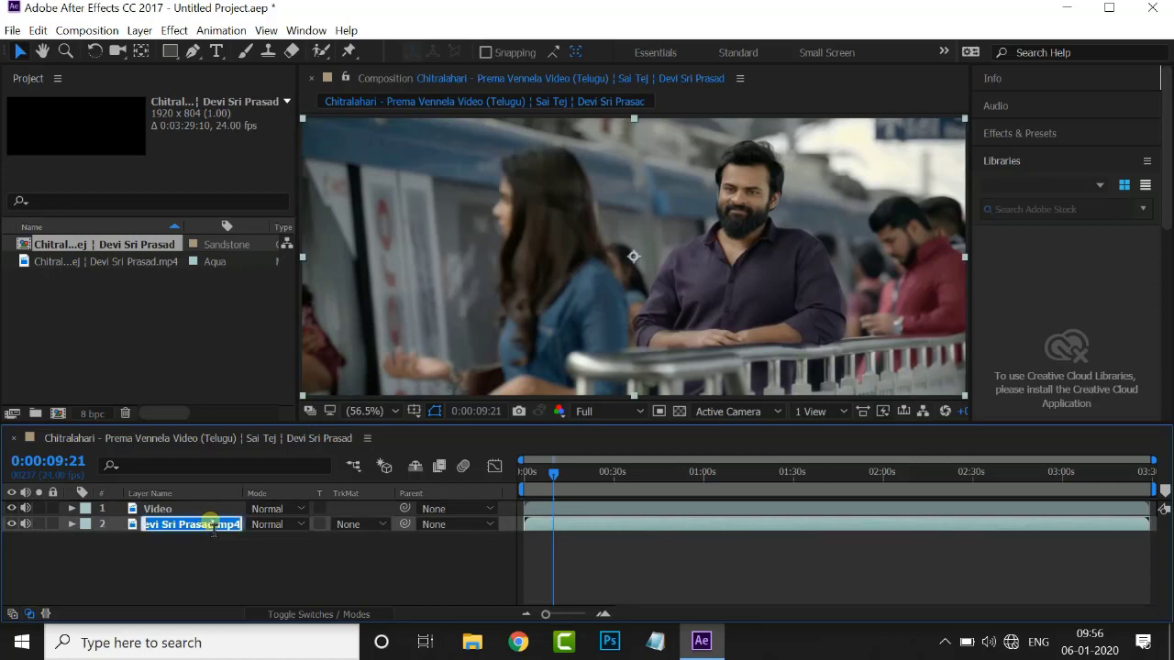
type("A")
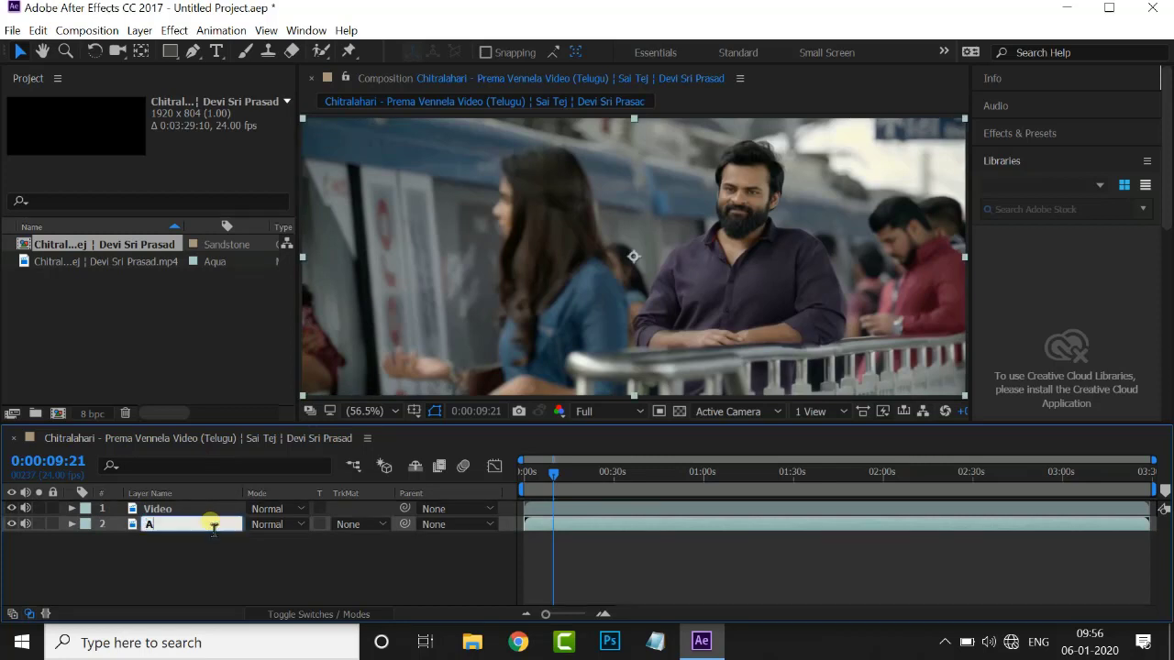
type("udio")
key("Return")
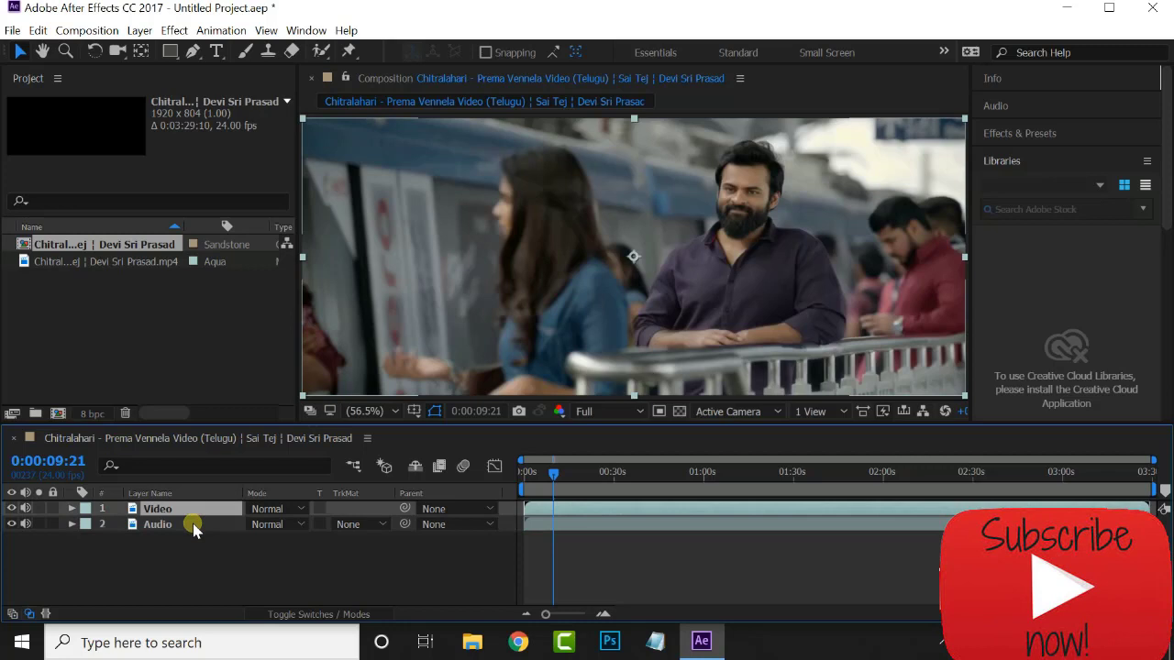
- Drag the Audio layer's Transform Opacity down to 0% and collapse the layer
left_click(71, 524)
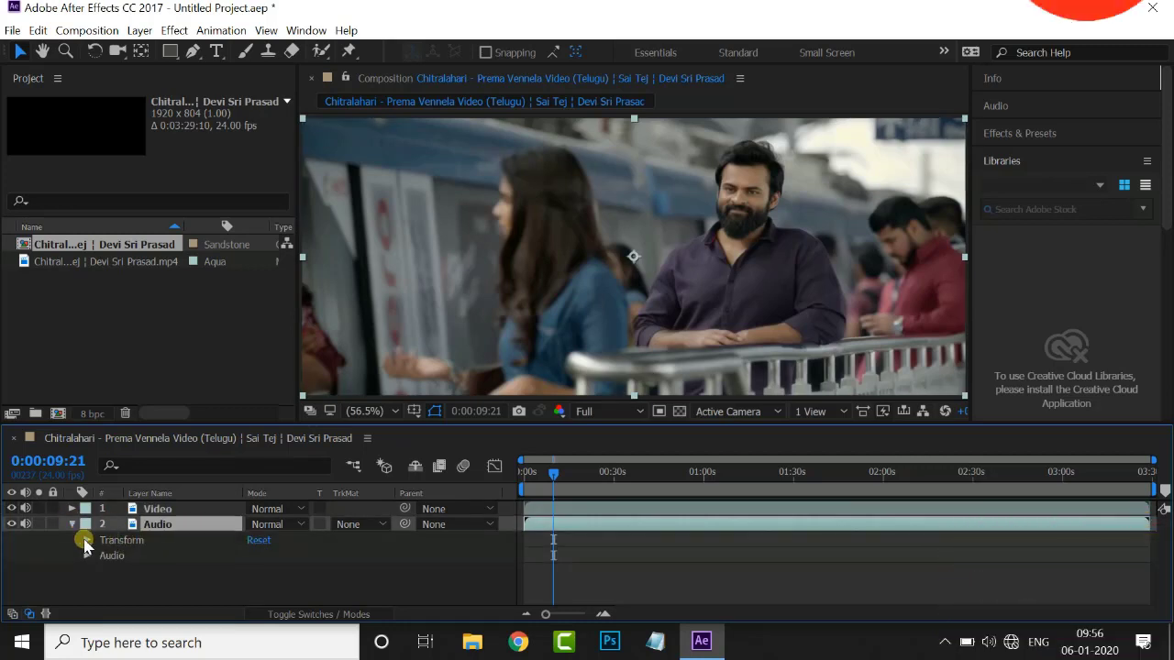
left_click(86, 541)
scroll(87, 543, "down", 1)
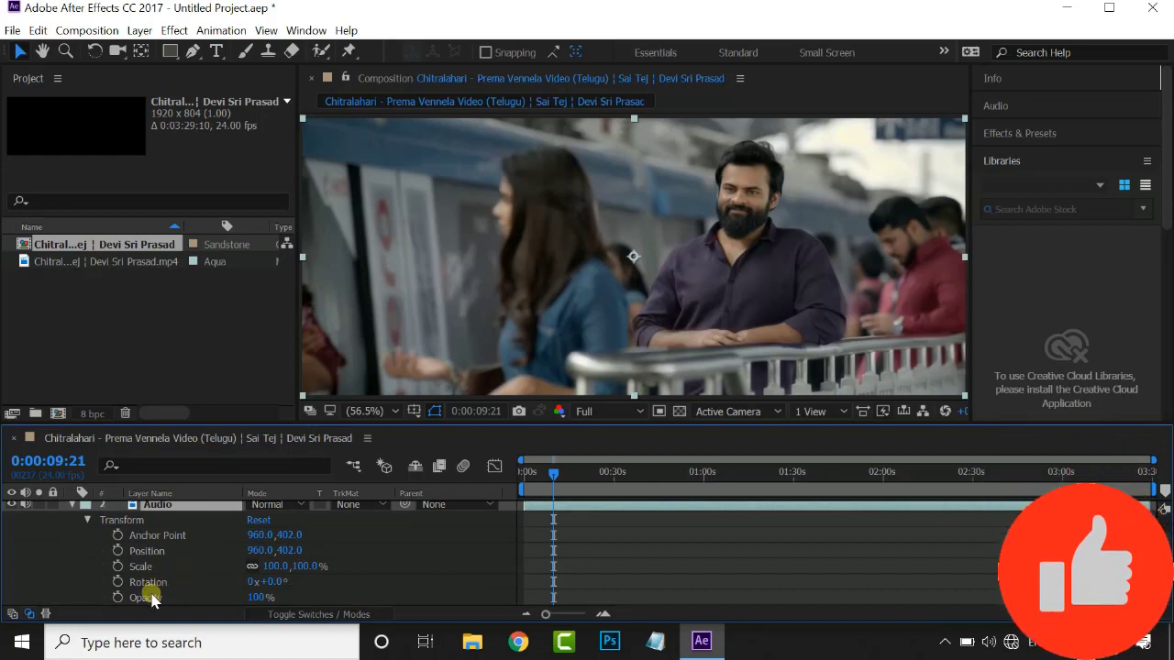
left_click_drag(260, 597, 116, 597)
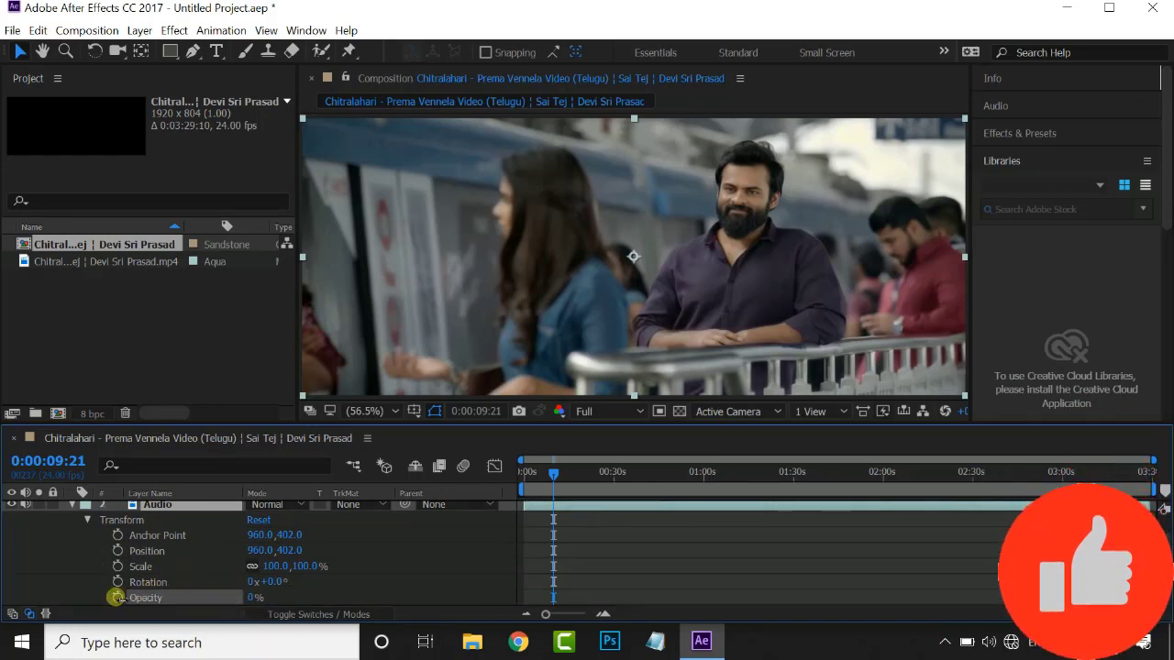
left_click(87, 520)
left_click(73, 524)
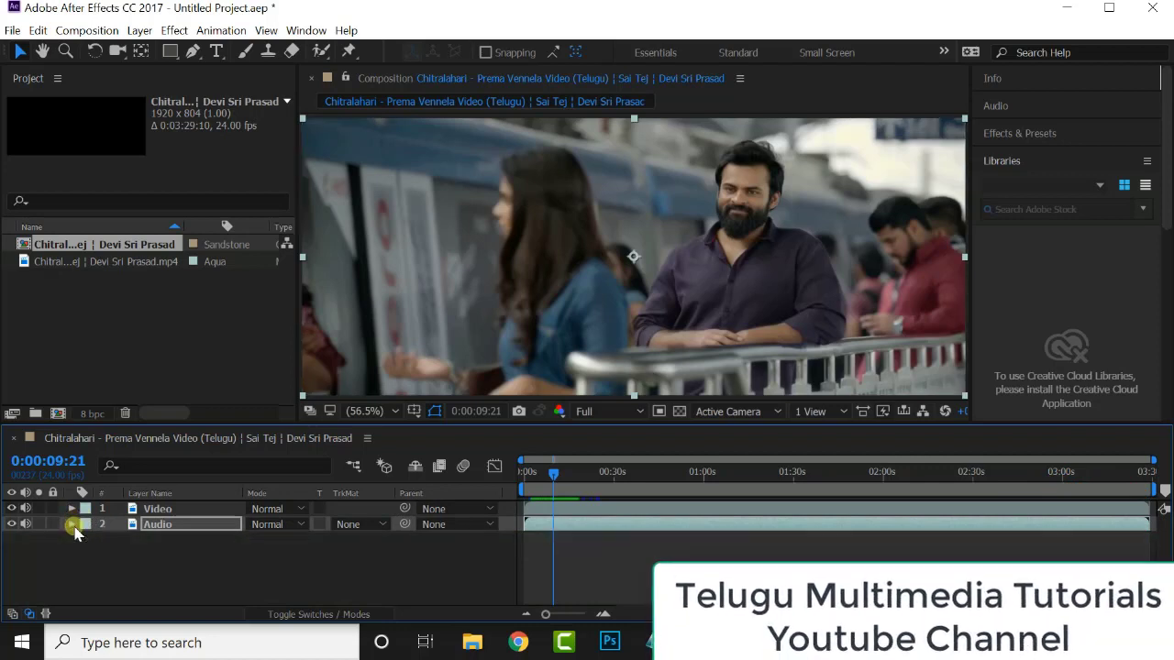
- Hide and reshow the Video layer to confirm the Audio layer is invisible, then select Video
left_click(12, 509)
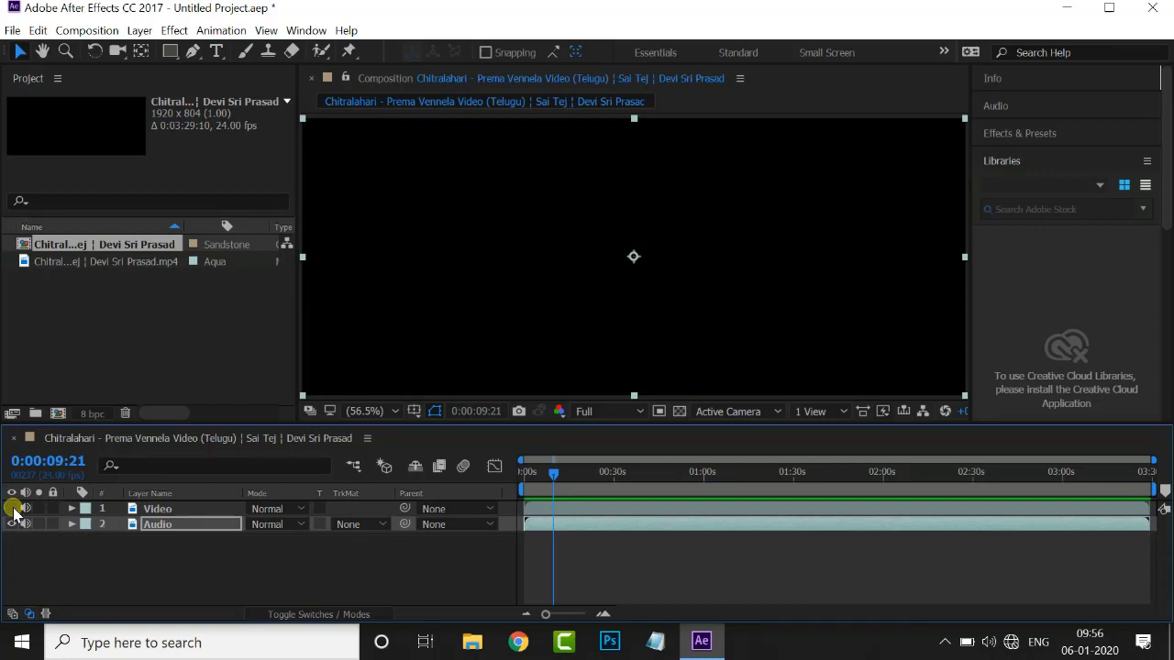
left_click(12, 509)
left_click(157, 510)
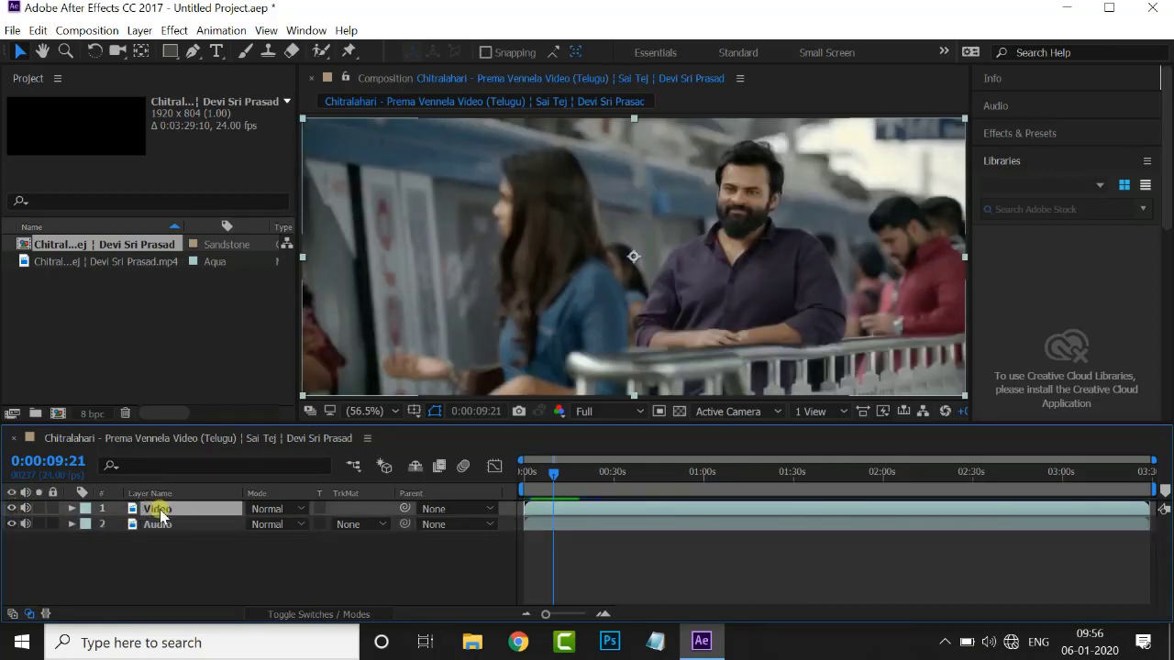
- Lower the Video layer's Audio Levels to -192 dB
left_click(71, 509)
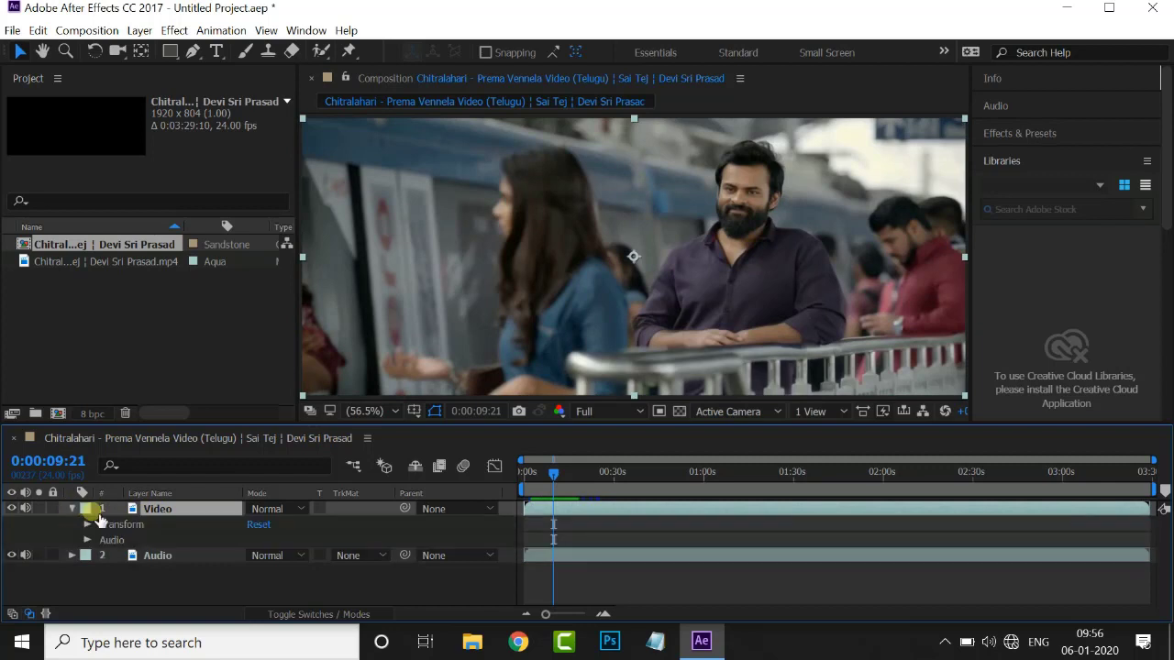
left_click(87, 540)
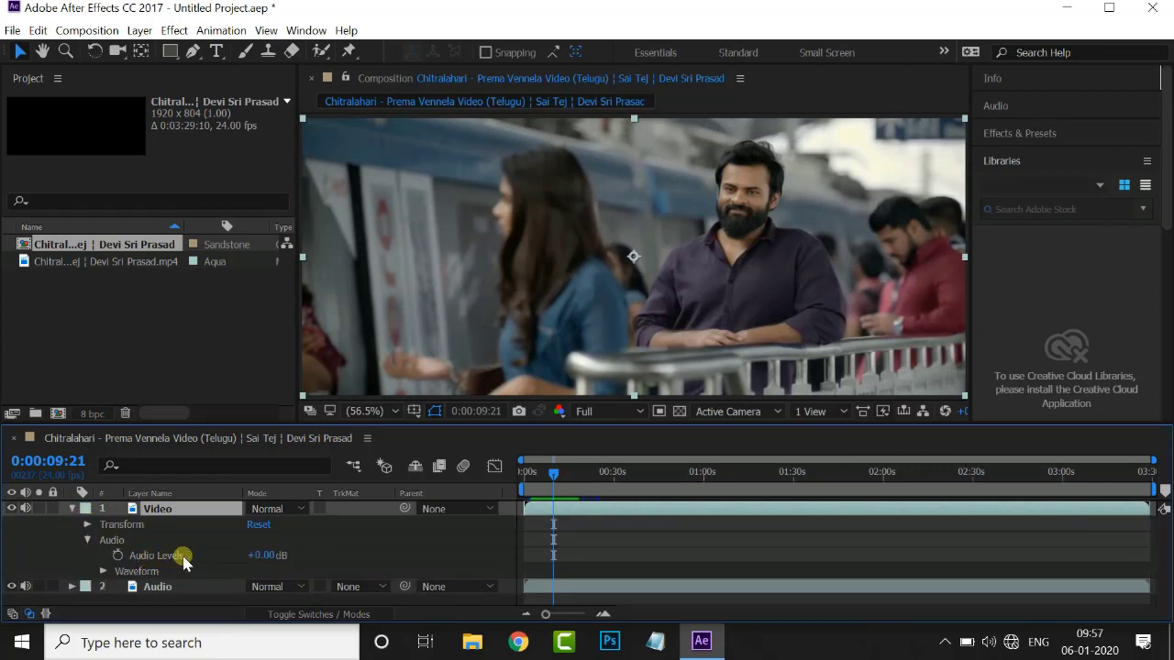
left_click_drag(231, 556, 20, 534)
left_click(258, 557)
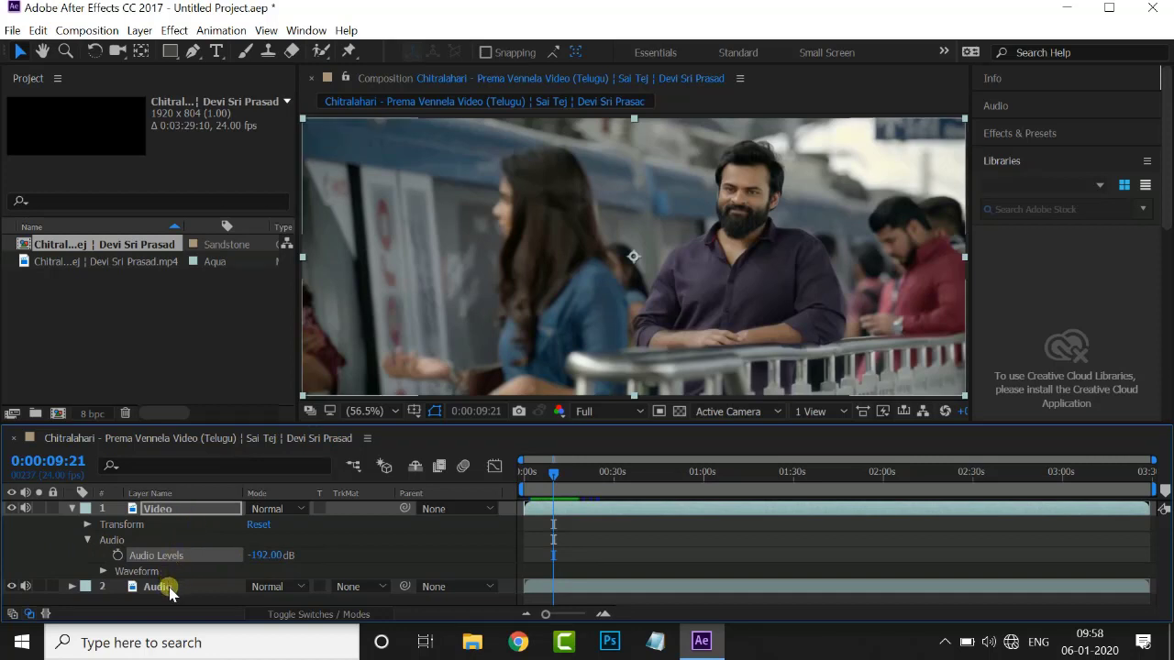
- Collapse the Video layer, toggle its visibility off and on, and preview to 0:00:13:02
left_click(71, 510)
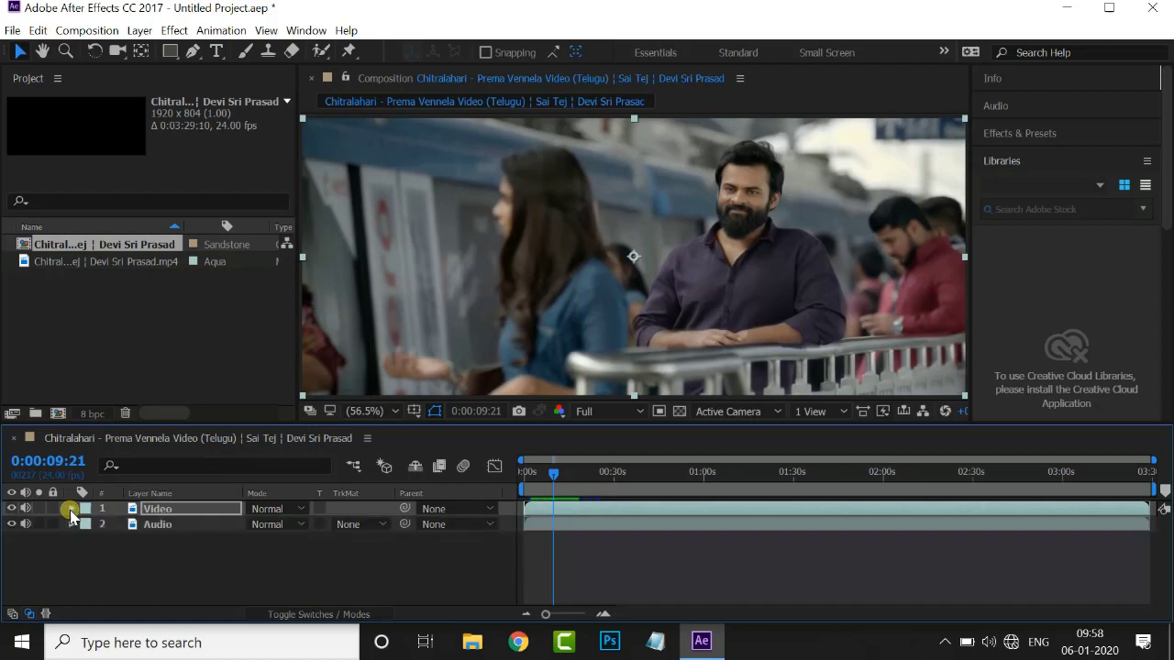
left_click(11, 510)
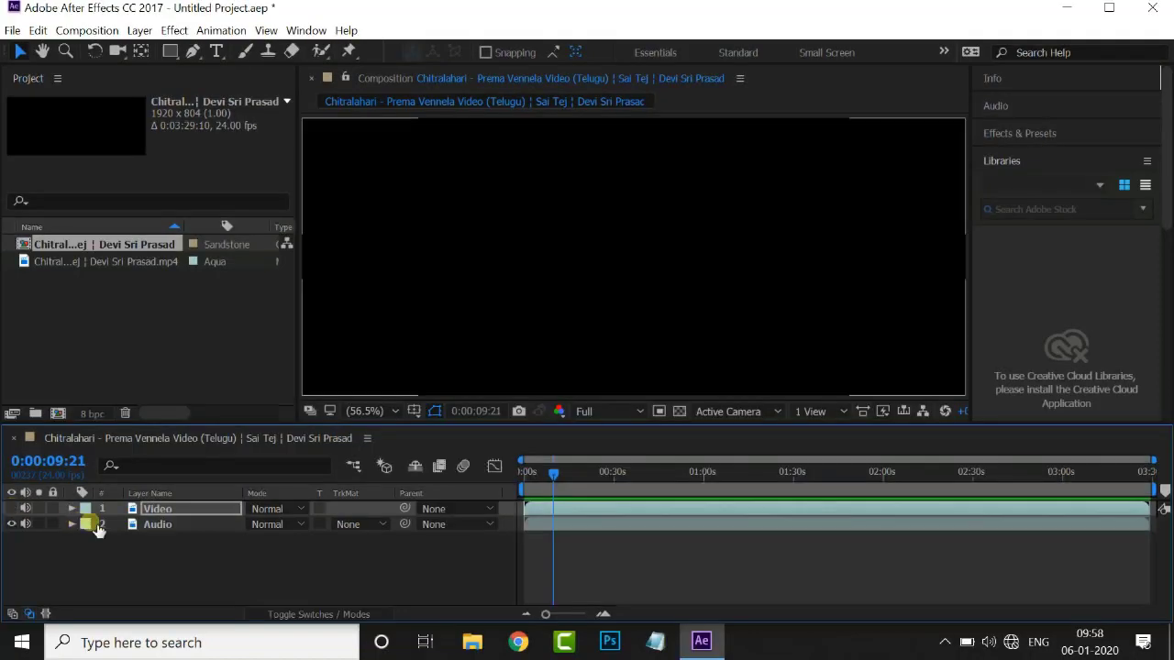
left_click(11, 509)
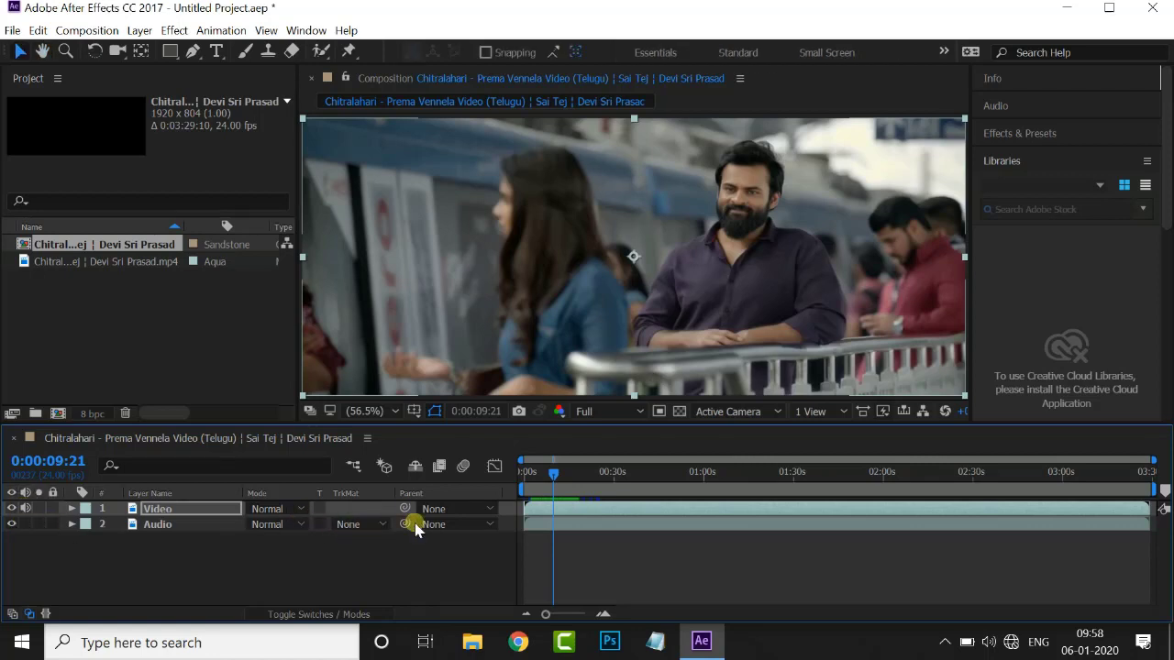
key("space")
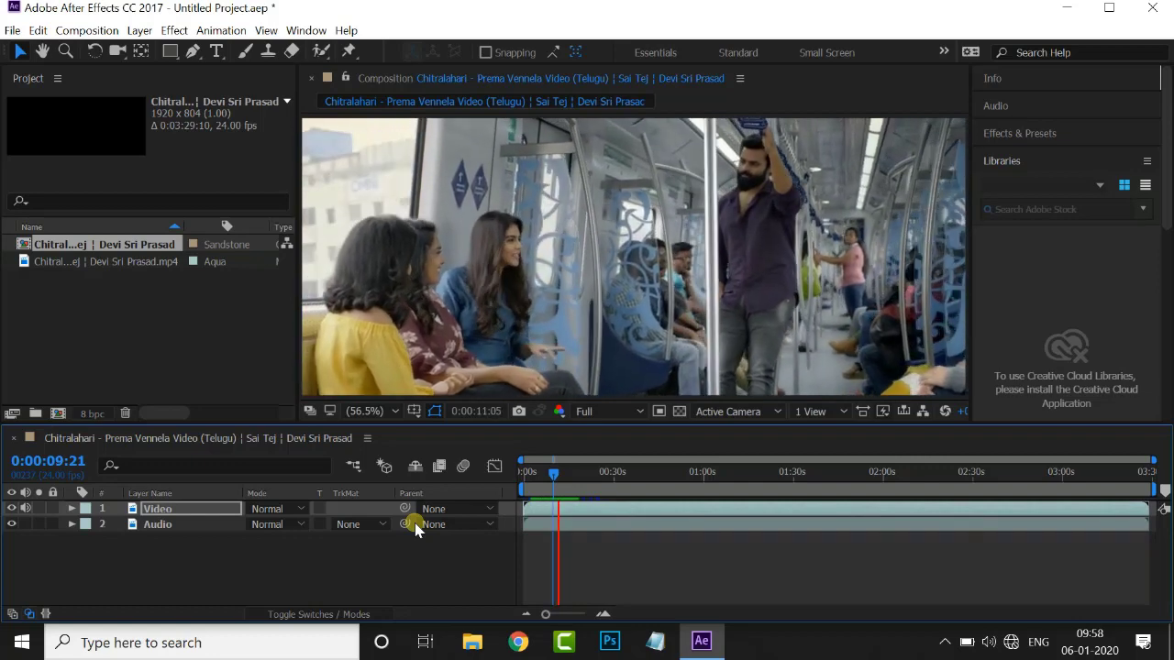
key("space")
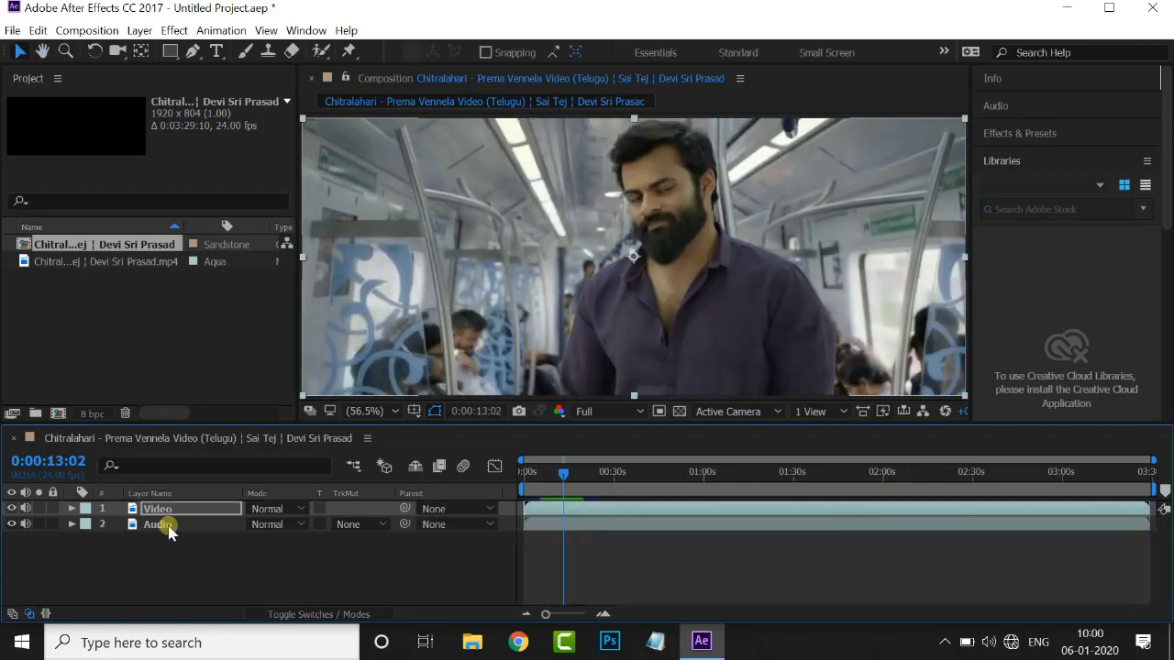